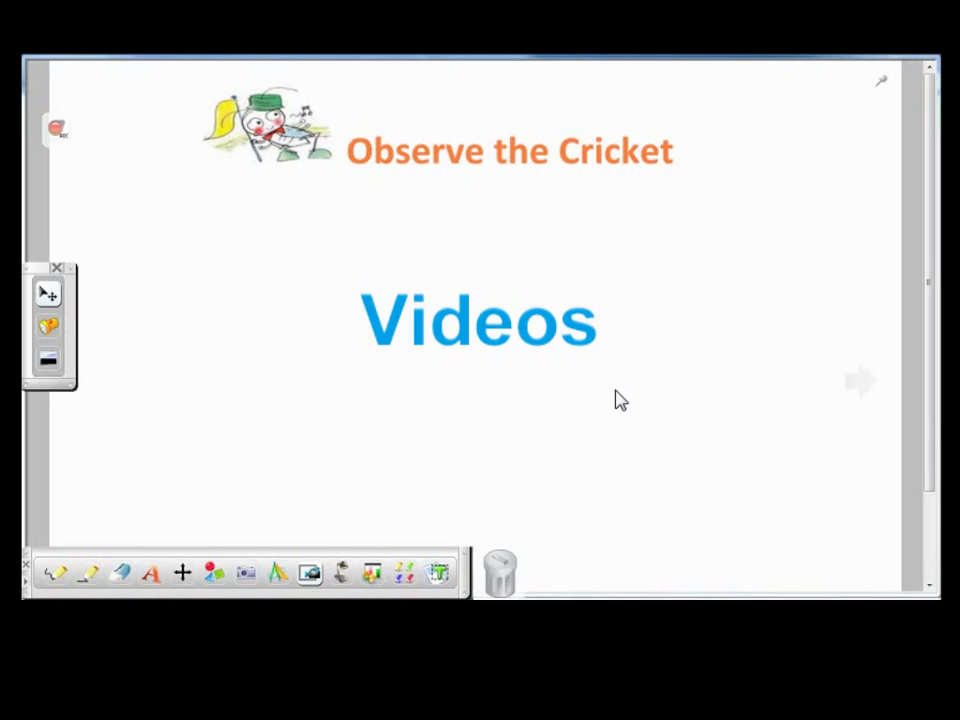
# Insert the 01 Cricket Shedding video file onto the Observe the Cricket page
pyautogui.click(268, 77)
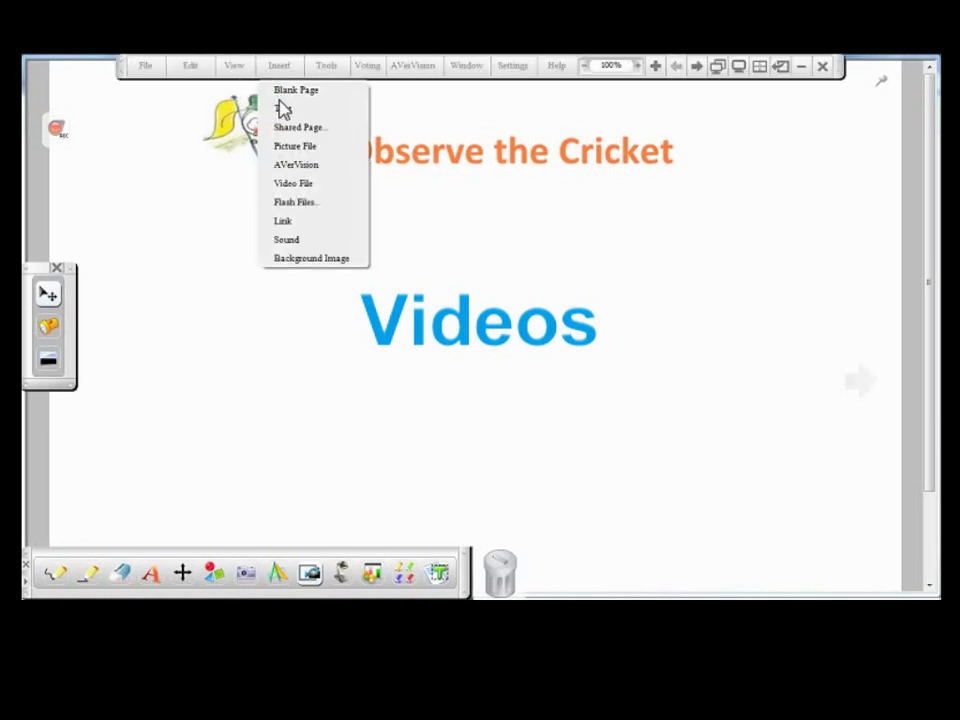
pyautogui.click(315, 186)
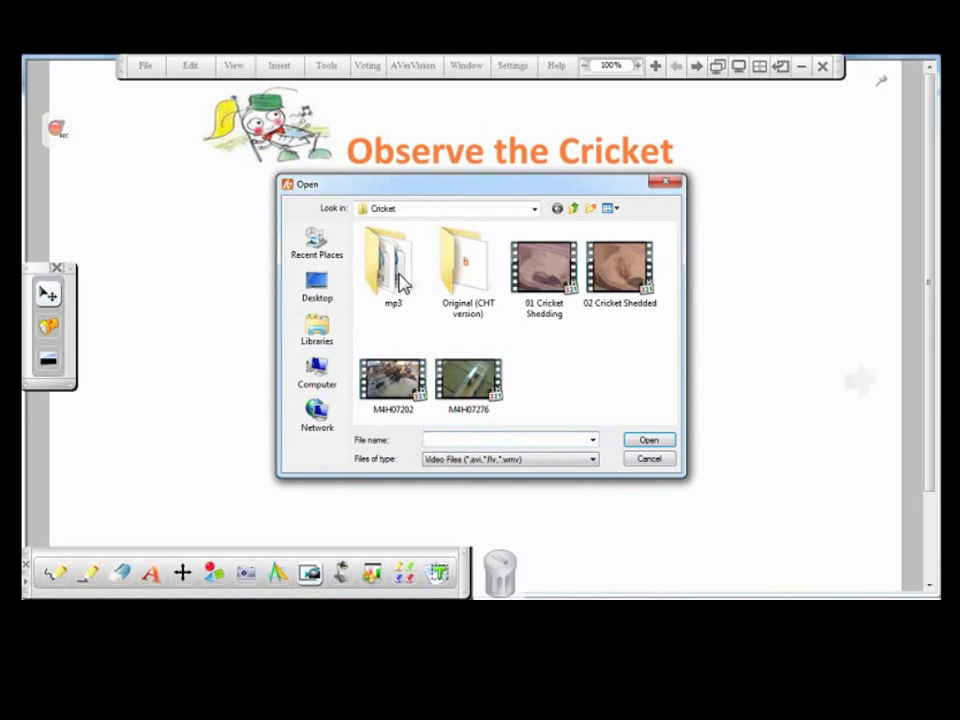
pyautogui.click(593, 460)
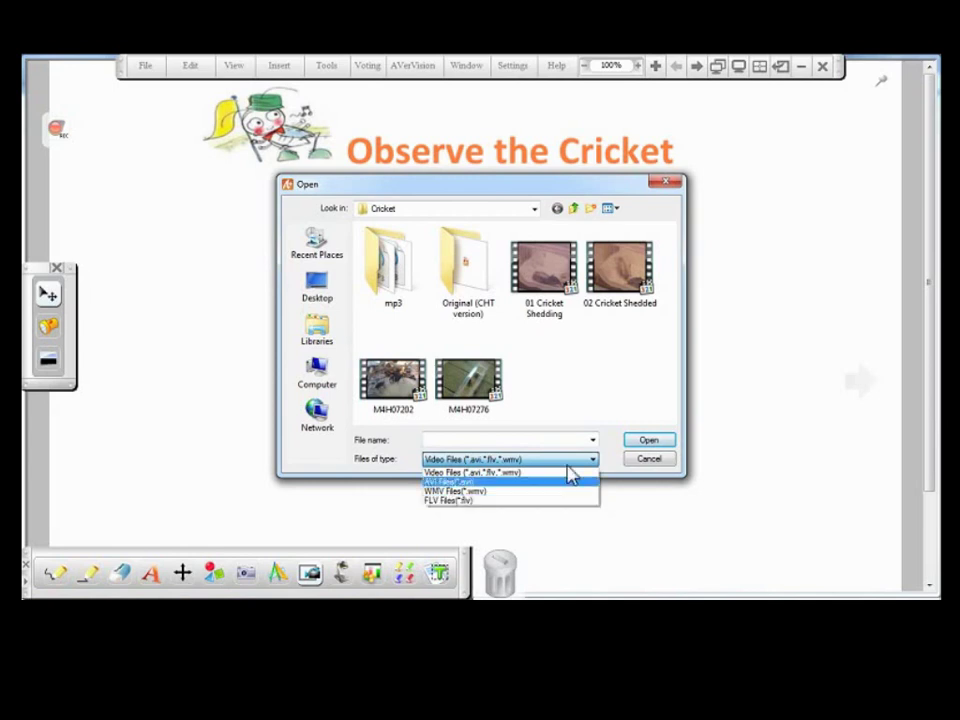
pyautogui.click(568, 471)
pyautogui.click(556, 280)
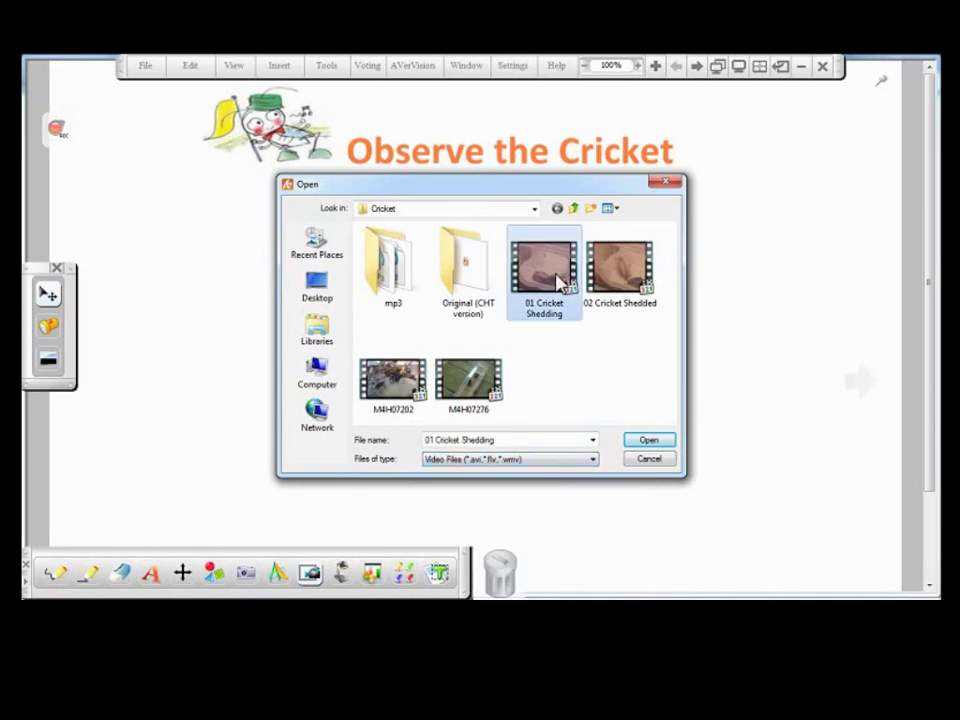
pyautogui.click(648, 445)
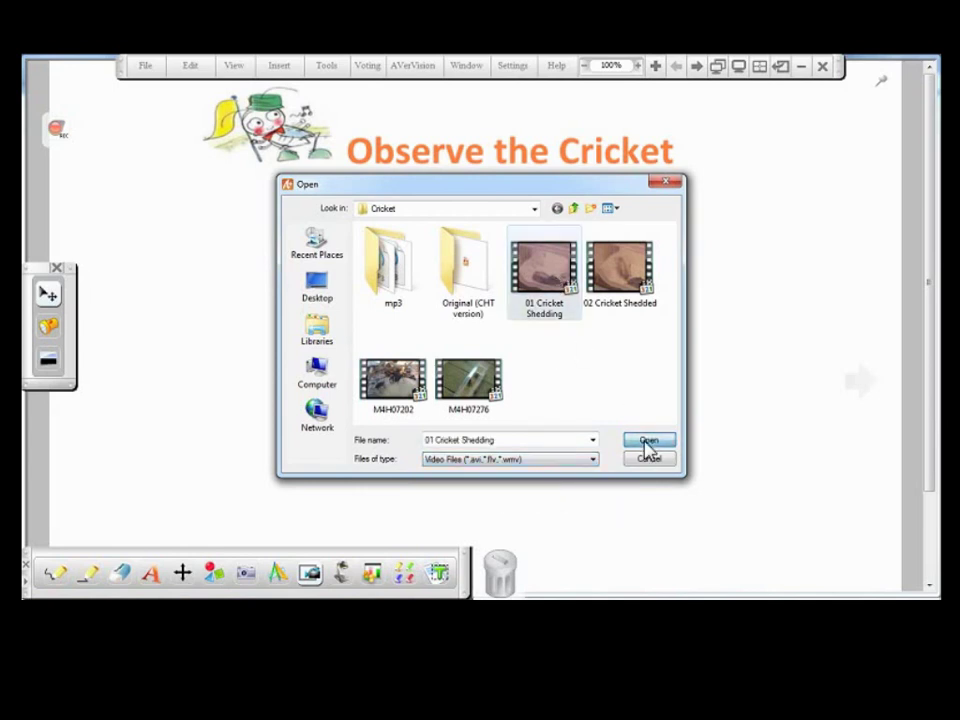
pyautogui.click(118, 122)
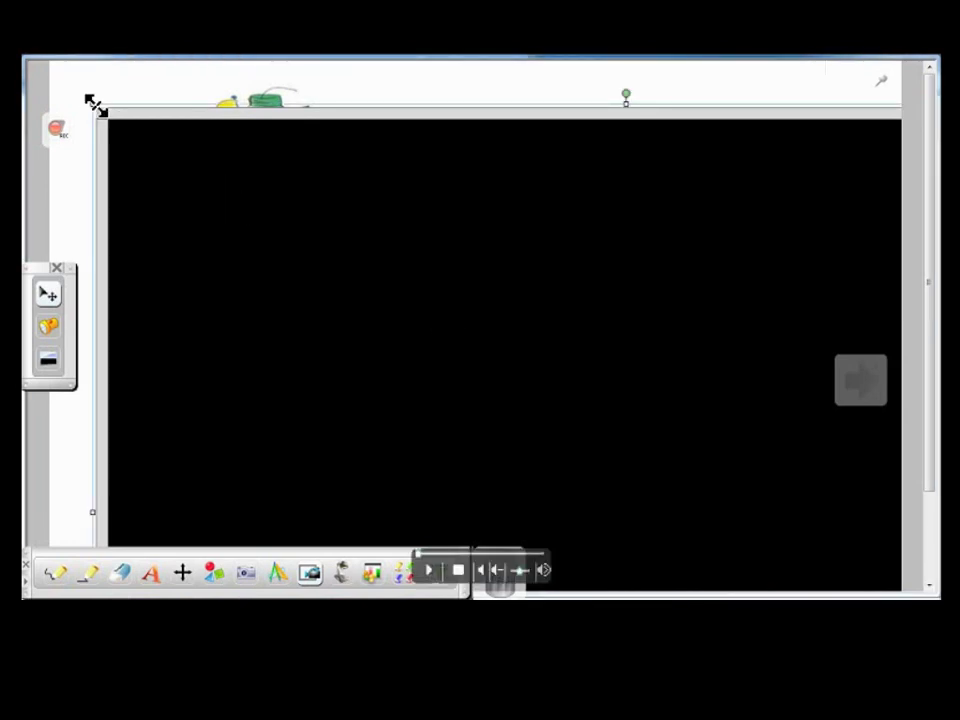
# Shrink the cricket shedding video, move it to mid-page below the title, and play it
pyautogui.moveTo(96, 106); pyautogui.dragTo(718, 524)
pyautogui.moveTo(755, 572); pyautogui.dragTo(290, 199)
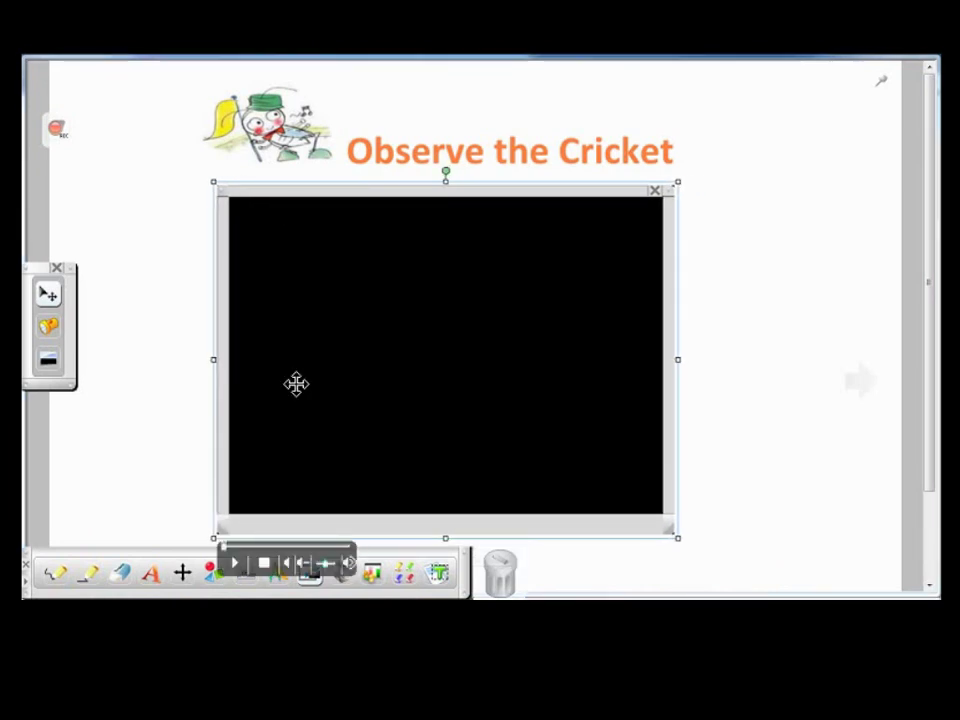
pyautogui.click(238, 565)
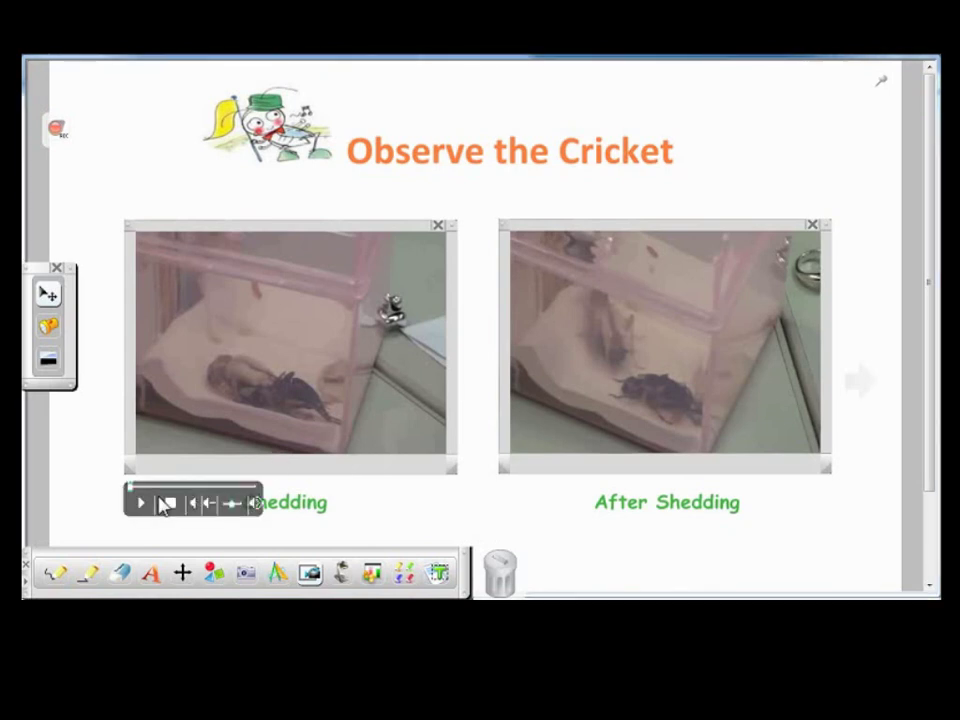
# Play the Shedding video, then start the After Shedding video
pyautogui.click(145, 504)
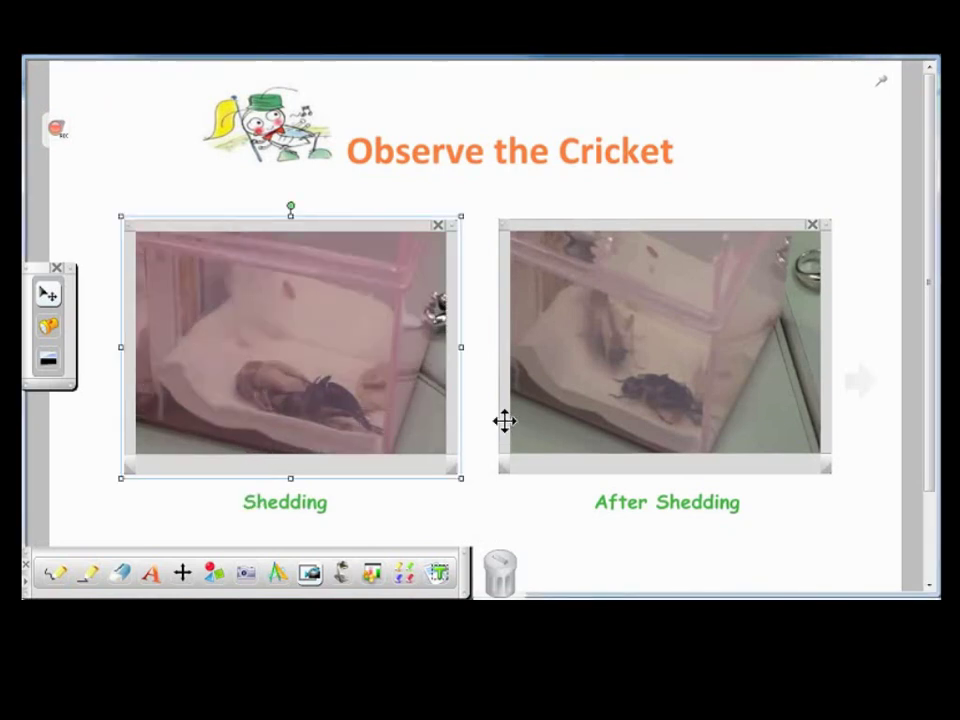
pyautogui.click(515, 510)
pyautogui.click(514, 505)
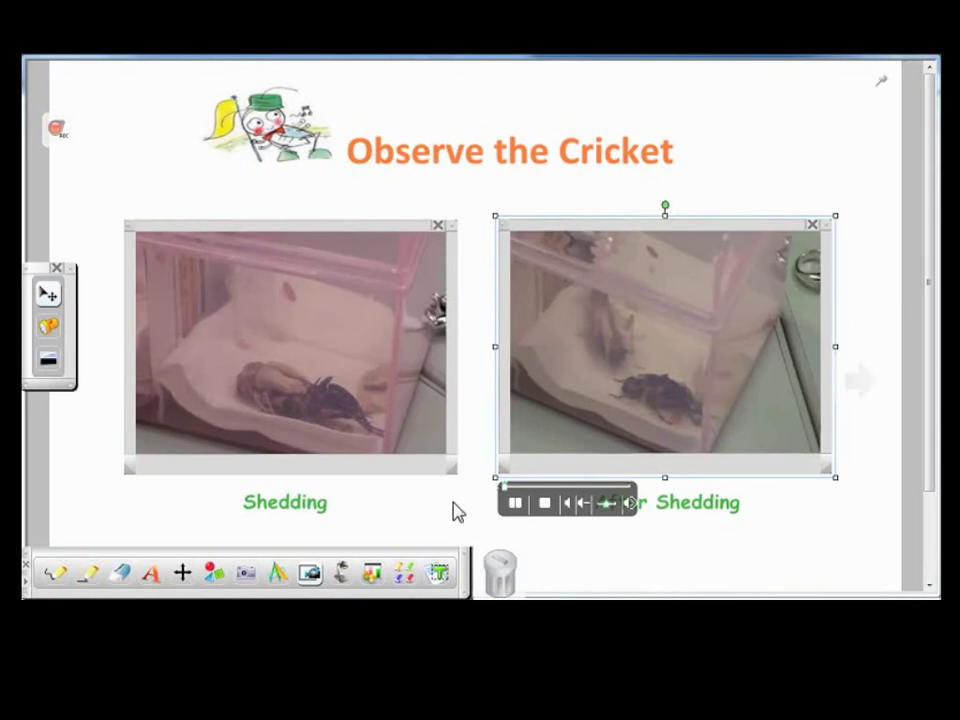
pyautogui.click(458, 514)
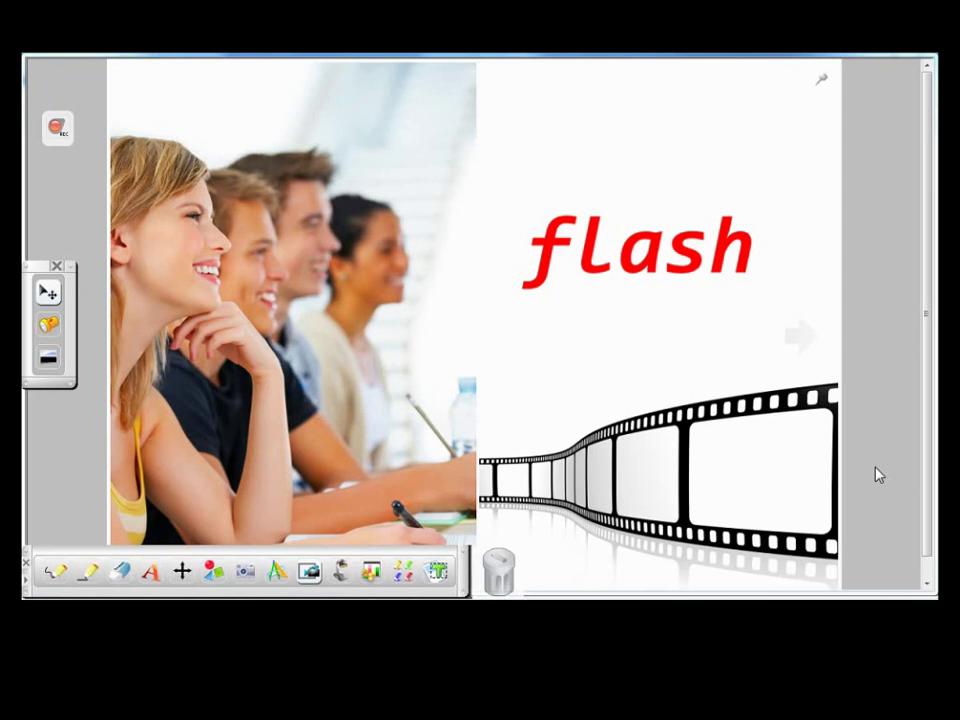
# Go to the AVerVision 355AF page and insert the 355AF_flash_All Flash file
pyautogui.press('pagedown')
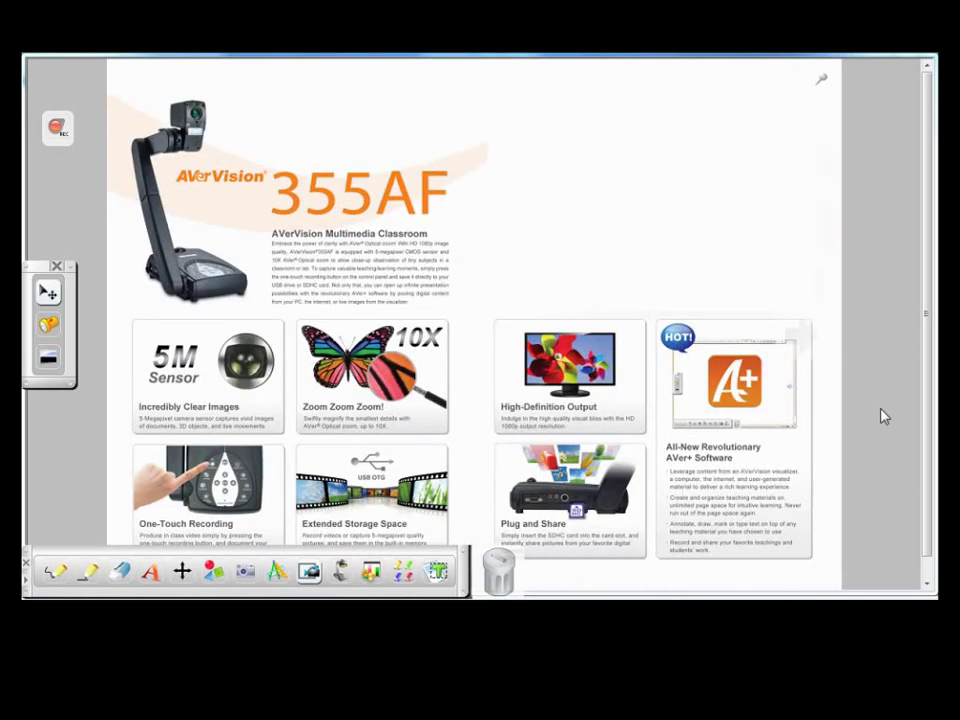
pyautogui.moveTo(328, 78)
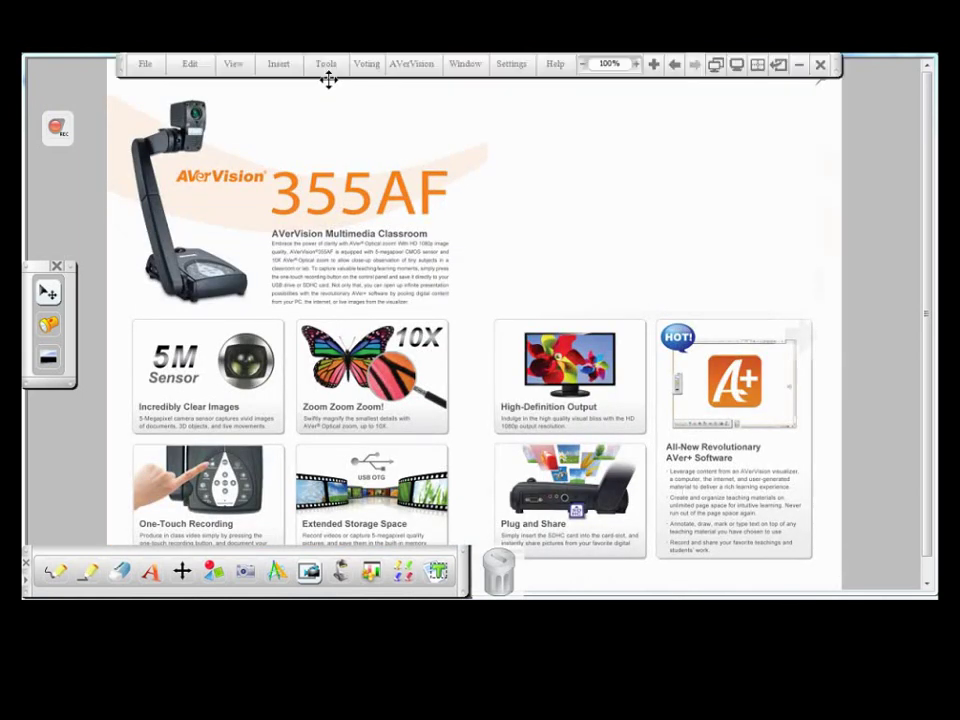
pyautogui.click(278, 66)
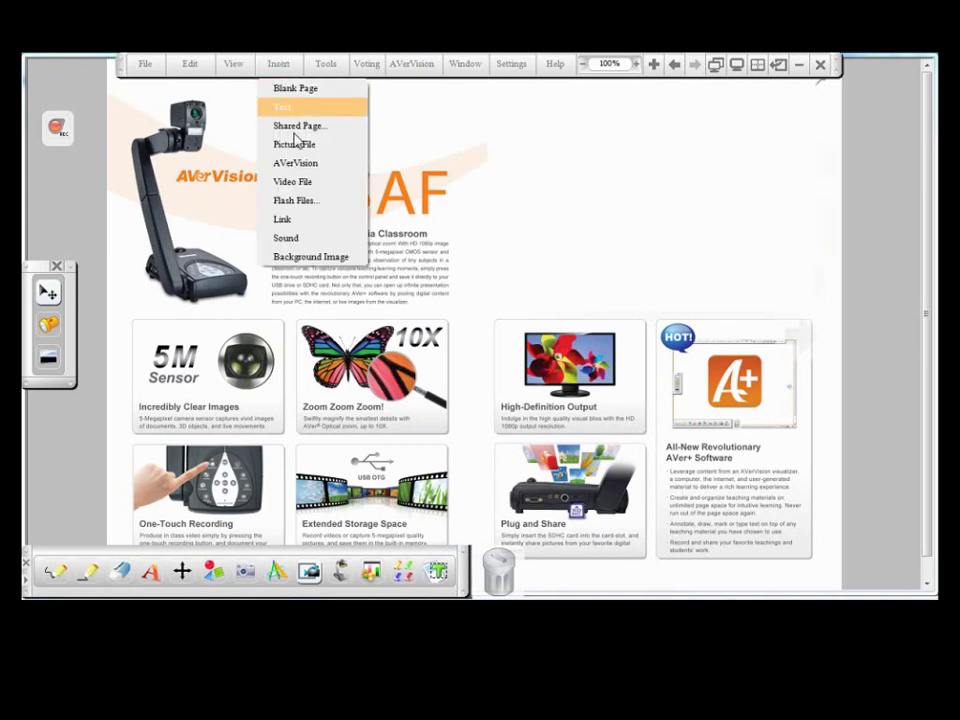
pyautogui.click(308, 209)
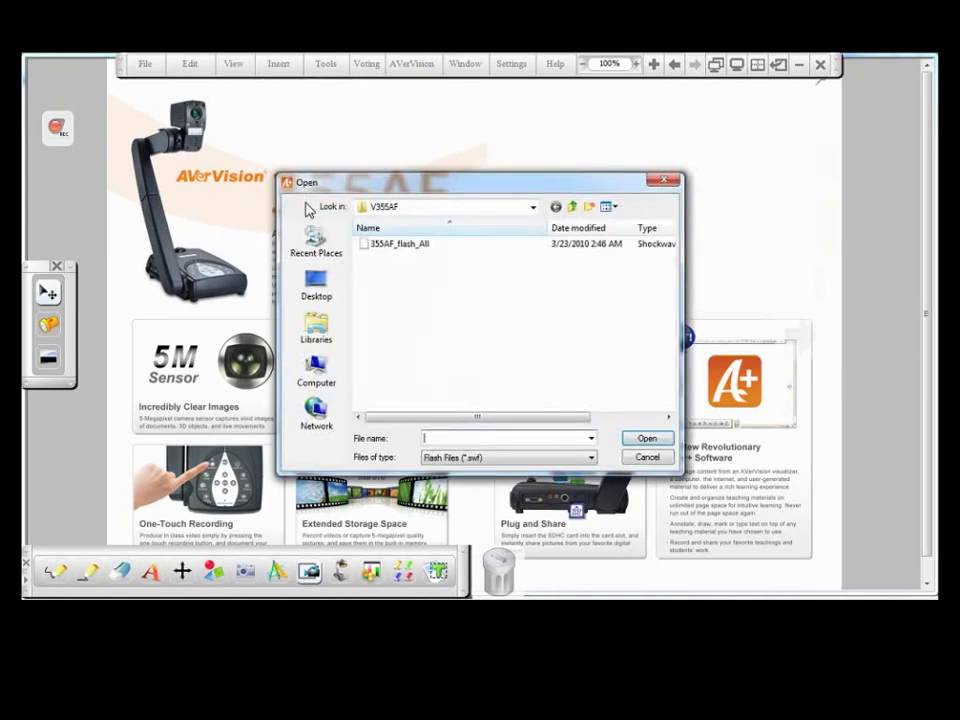
pyautogui.click(384, 246)
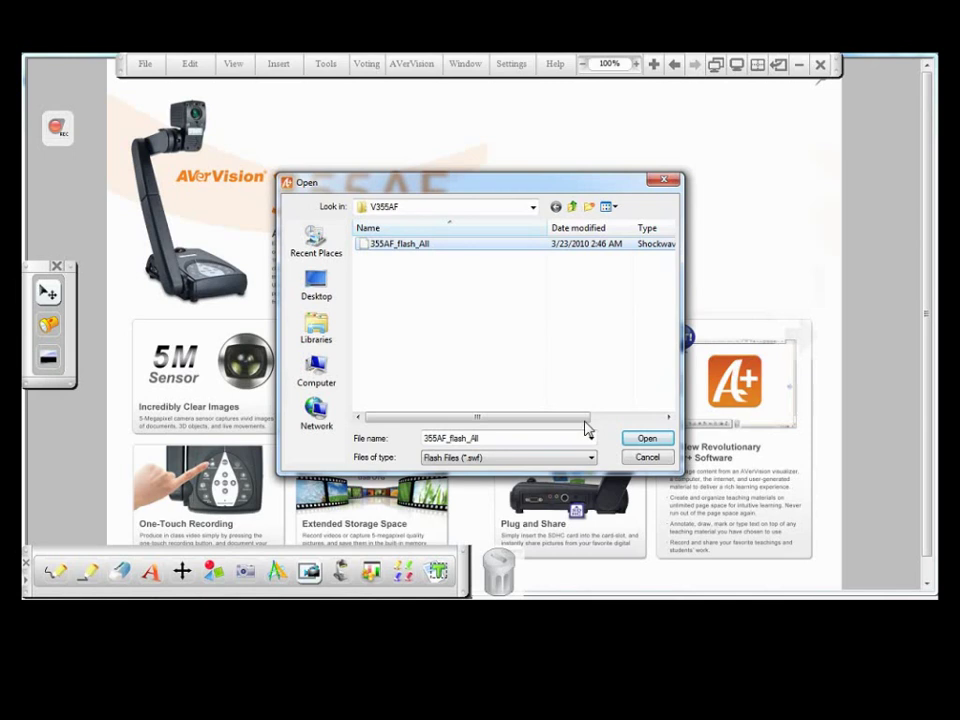
pyautogui.click(646, 440)
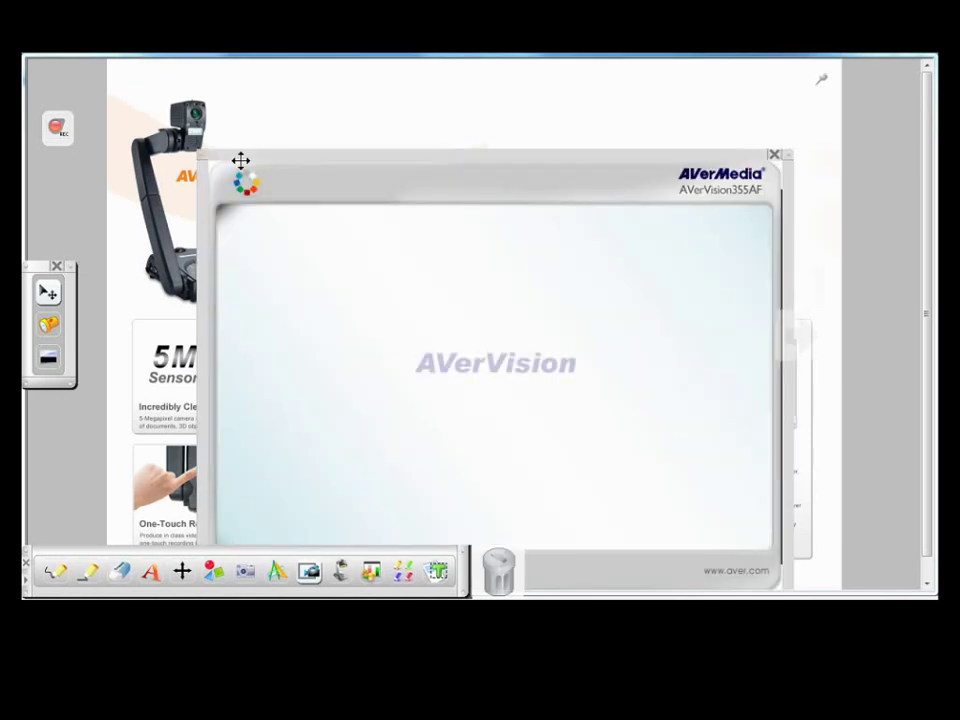
# Shrink the Flash object and move it higher on the 355AF page
pyautogui.click(240, 160)
pyautogui.moveTo(245, 195); pyautogui.dragTo(505, 383)
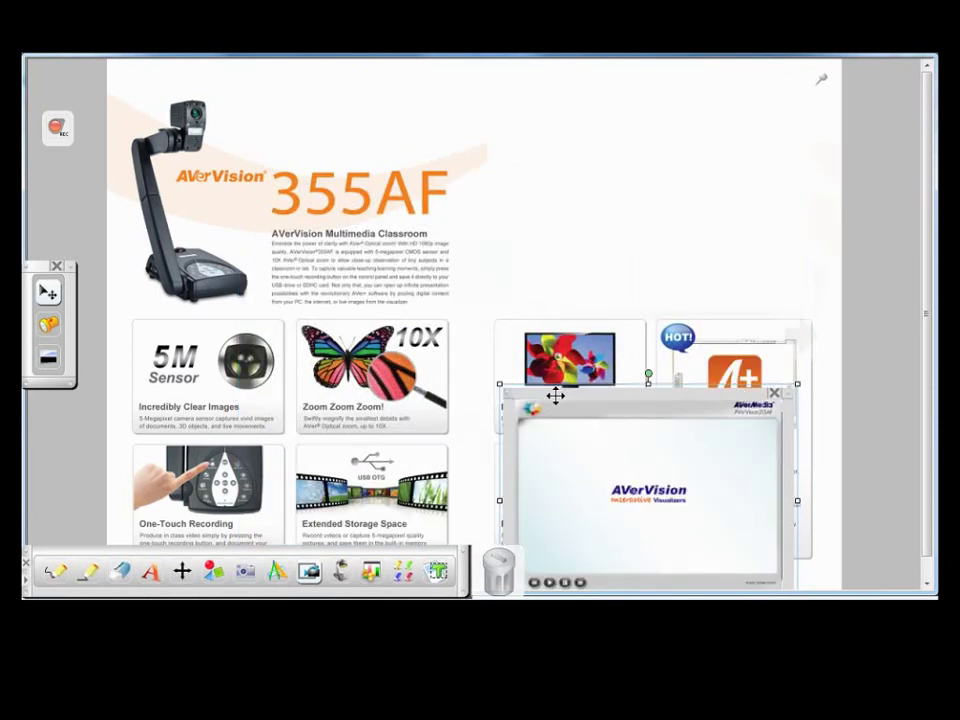
pyautogui.moveTo(567, 252); pyautogui.dragTo(561, 96)
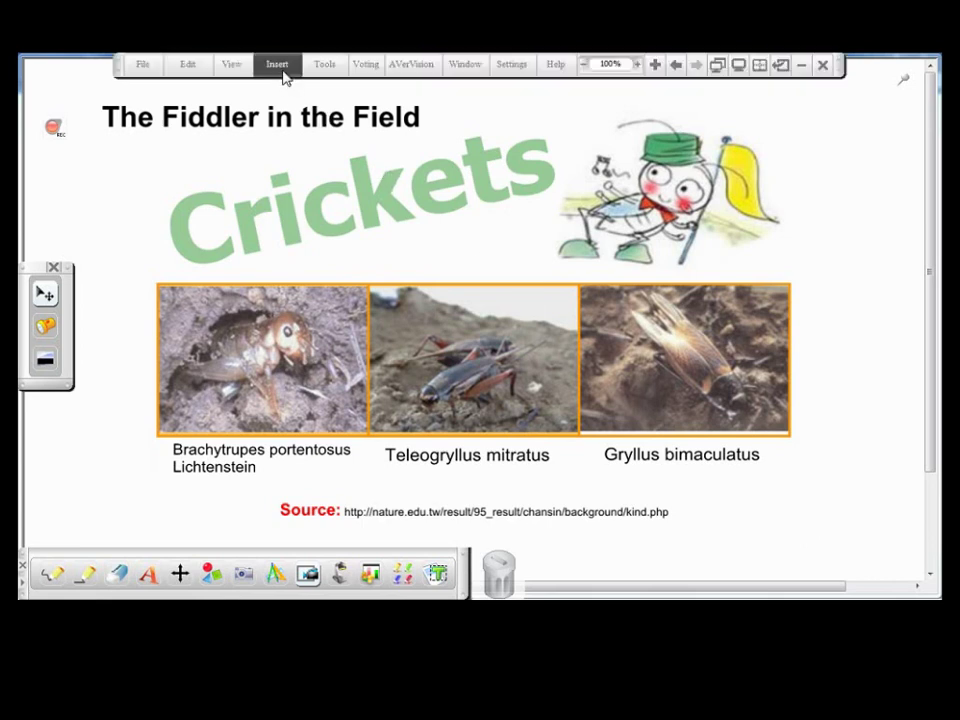
# Add a link to the pasted nature.edu.tw source URL on the Crickets page
pyautogui.click(285, 77)
pyautogui.click(306, 222)
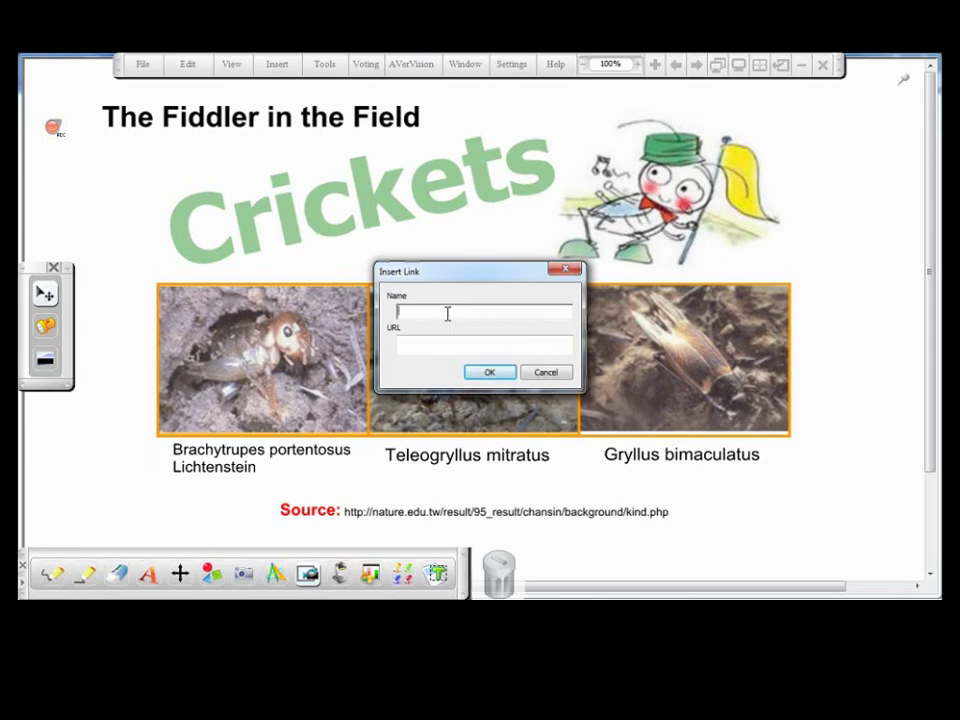
pyautogui.click(450, 344)
pyautogui.write('htt')
pyautogui.press('BackSpace')
pyautogui.press('BackSpace')
pyautogui.press('BackSpace')
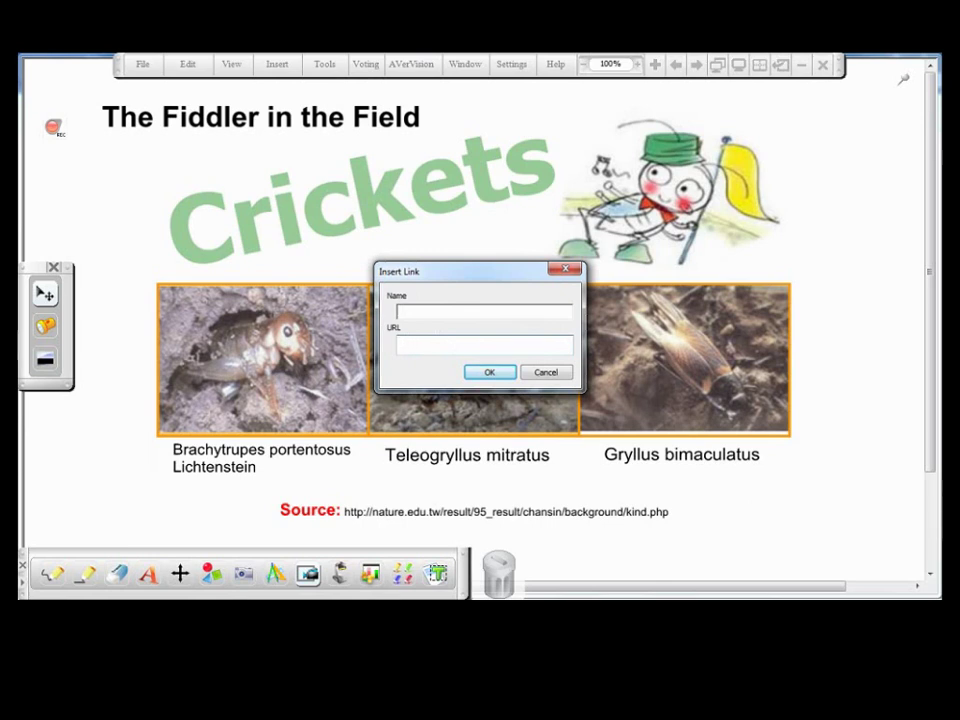
pyautogui.hotkey('ctrl', 'v')
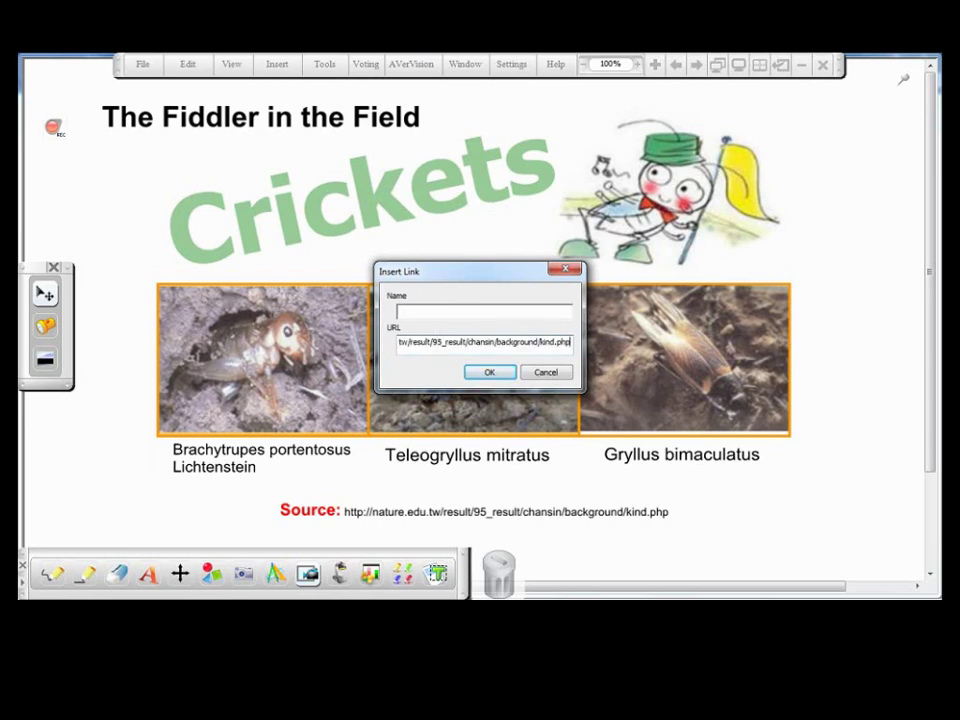
pyautogui.click(484, 374)
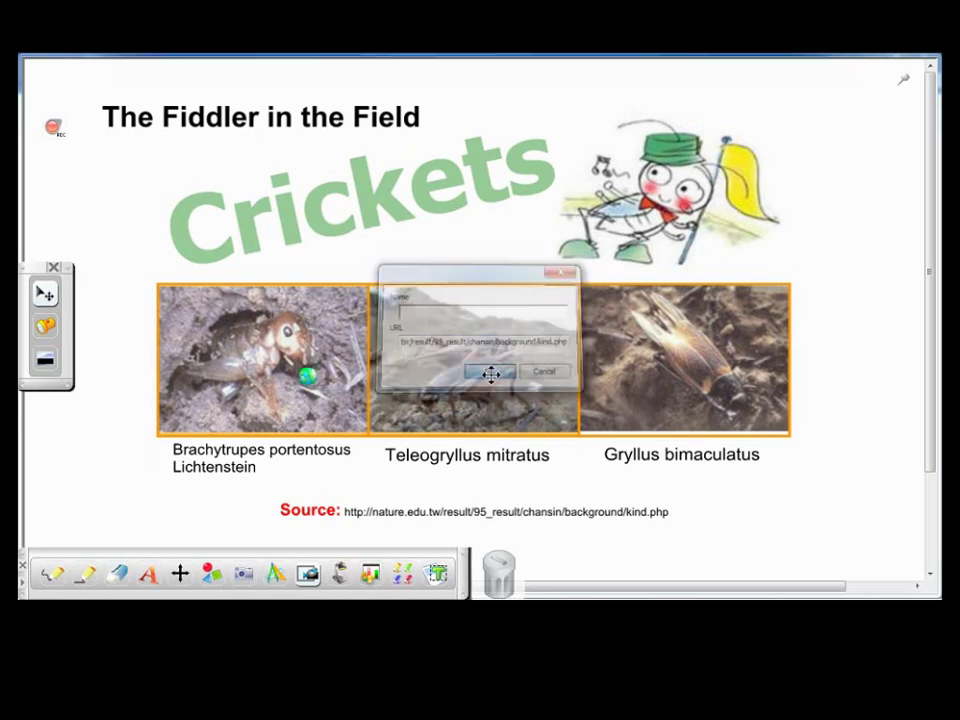
# Move the globe link icon beside the Source caption and test-open the source page
pyautogui.click(328, 366)
pyautogui.moveTo(328, 366); pyautogui.dragTo(289, 507)
pyautogui.click(410, 530)
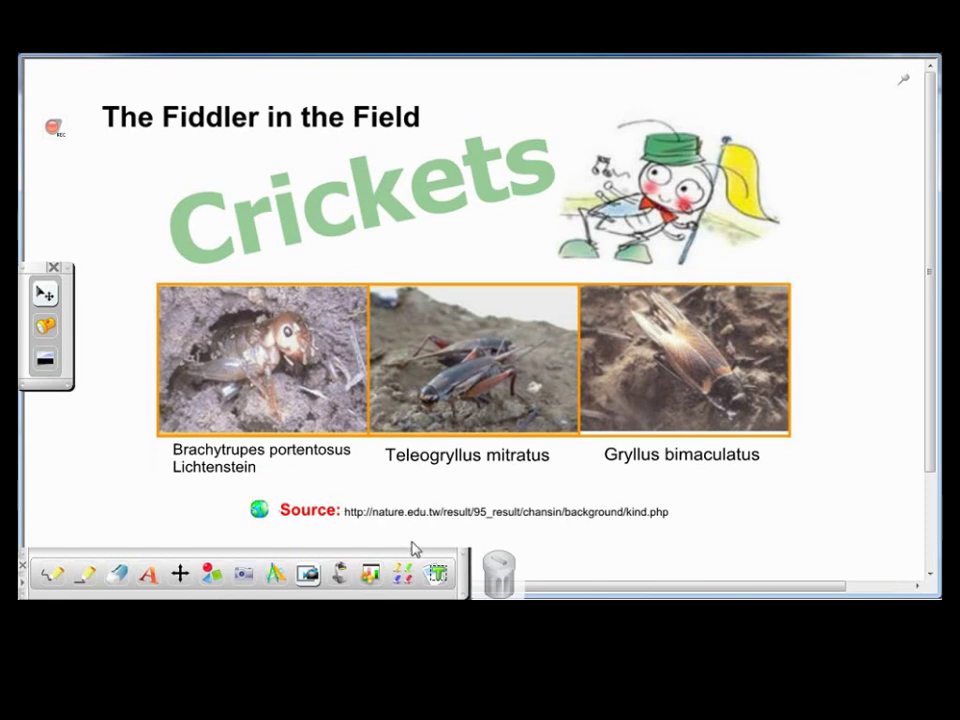
pyautogui.click(259, 510)
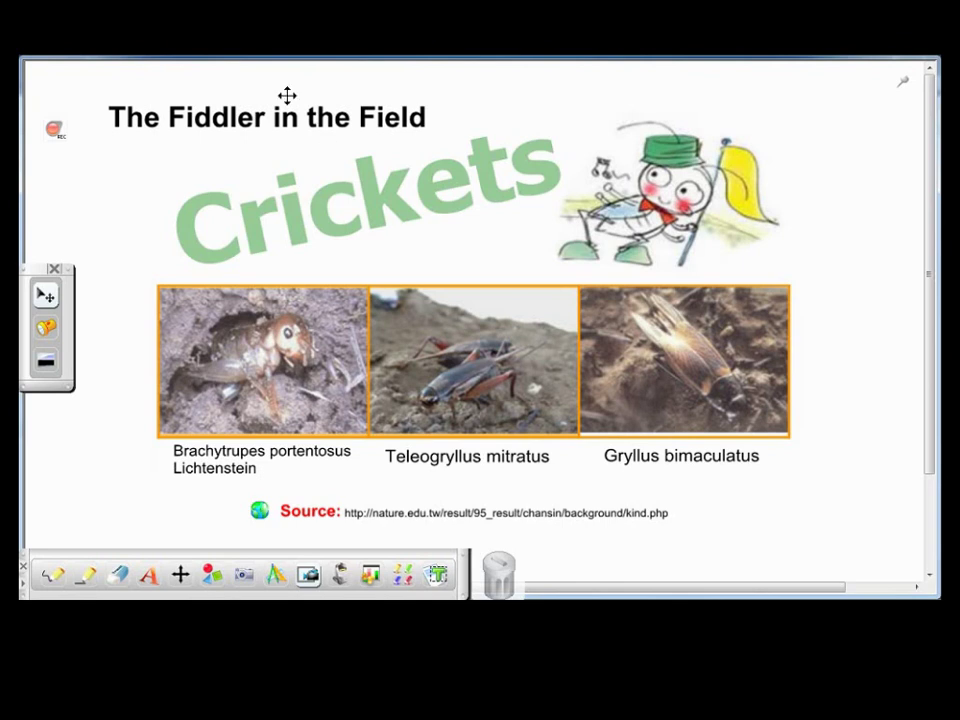
# Insert the 1.mp3 sound, previewing it before confirming
pyautogui.moveTo(270, 21)
pyautogui.click(277, 66)
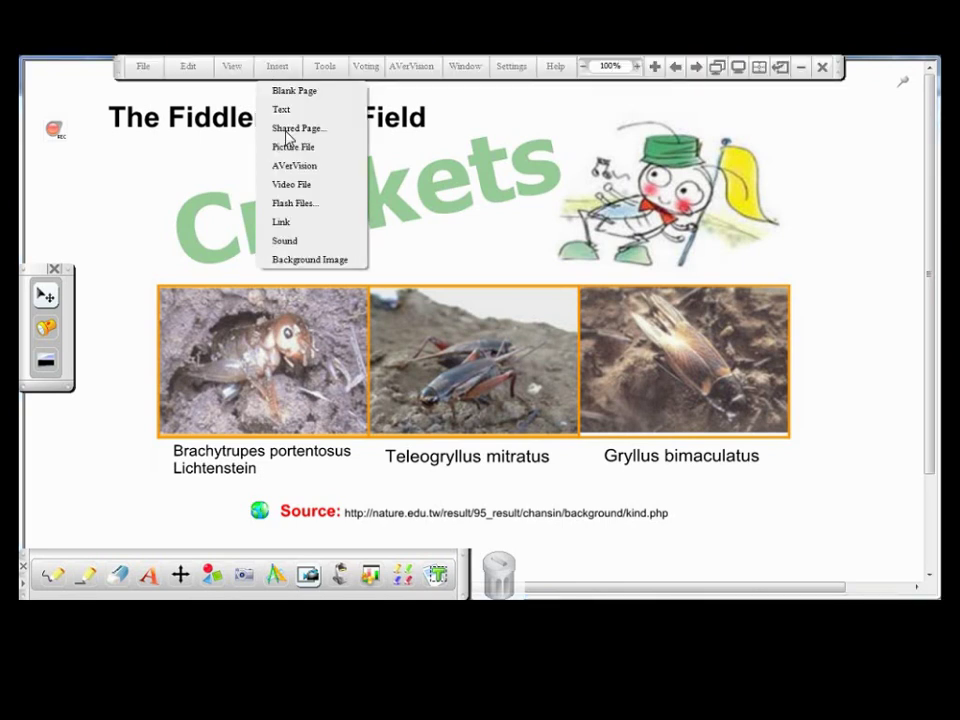
pyautogui.click(323, 242)
pyautogui.click(615, 334)
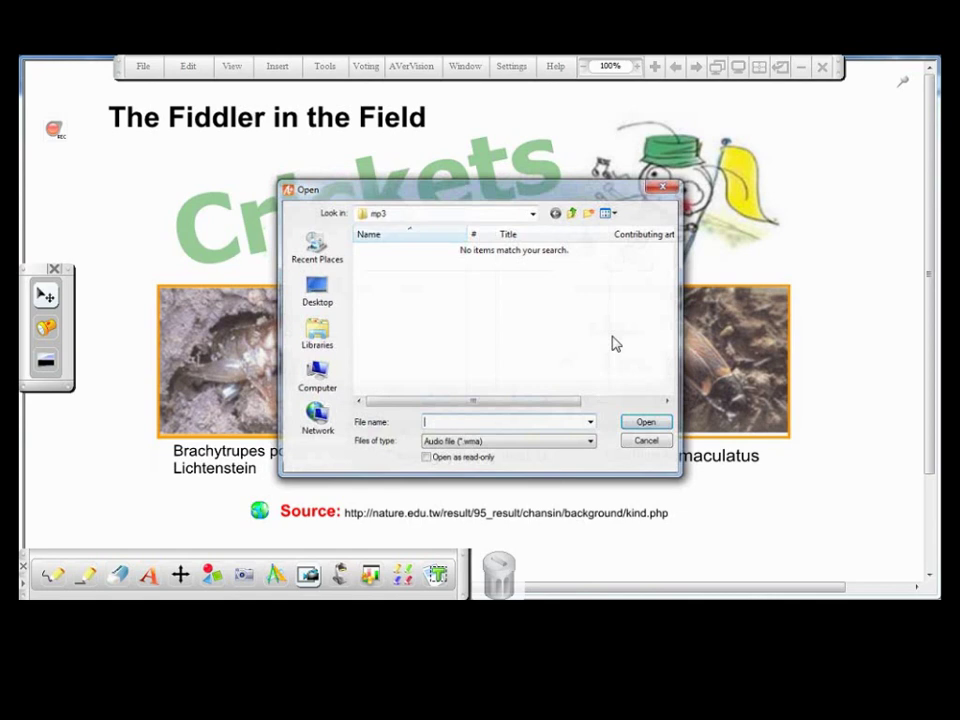
pyautogui.click(593, 443)
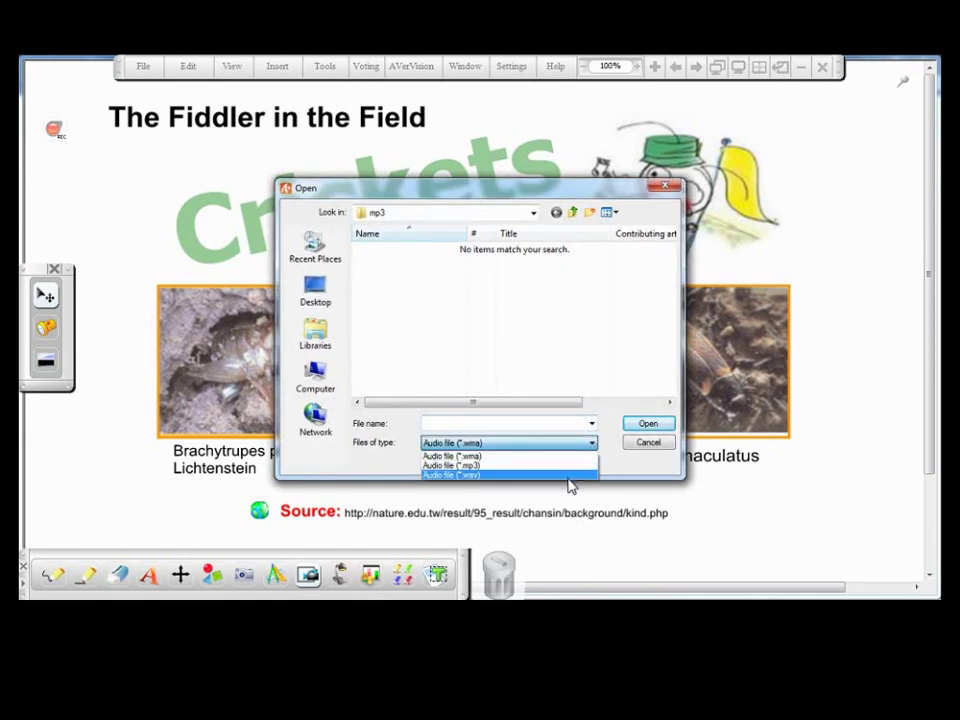
pyautogui.click(569, 466)
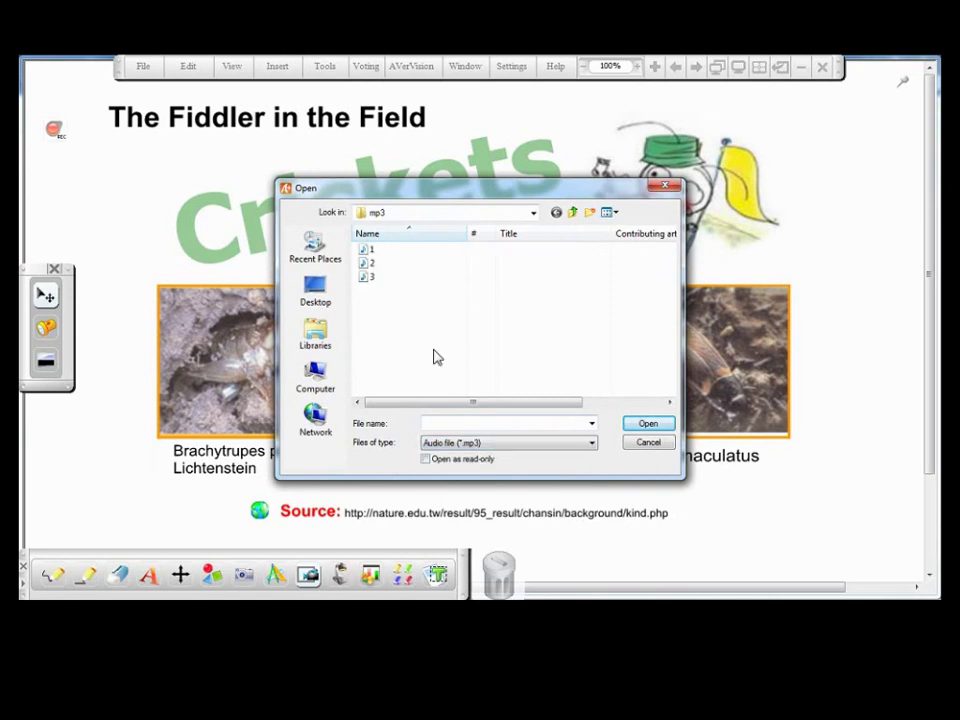
pyautogui.click(366, 252)
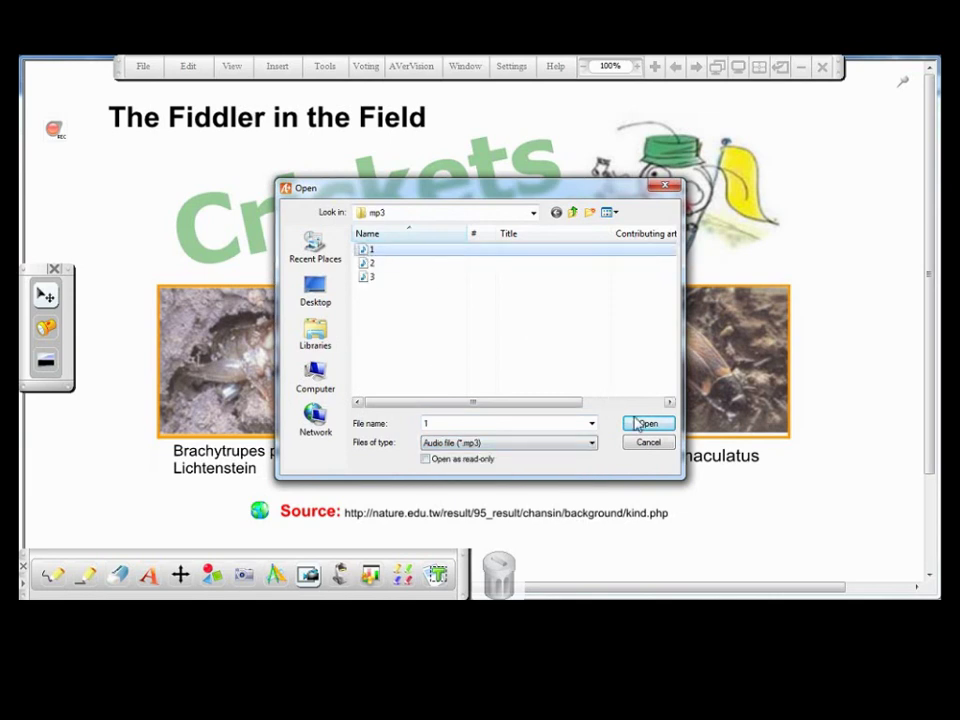
pyautogui.click(643, 424)
pyautogui.click(566, 329)
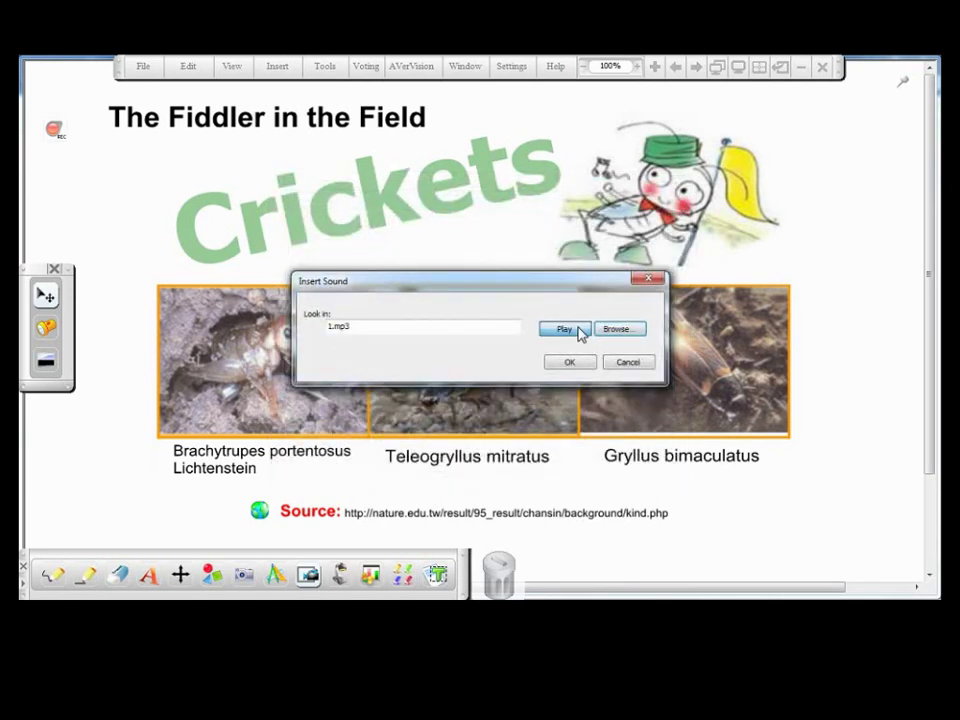
pyautogui.click(566, 329)
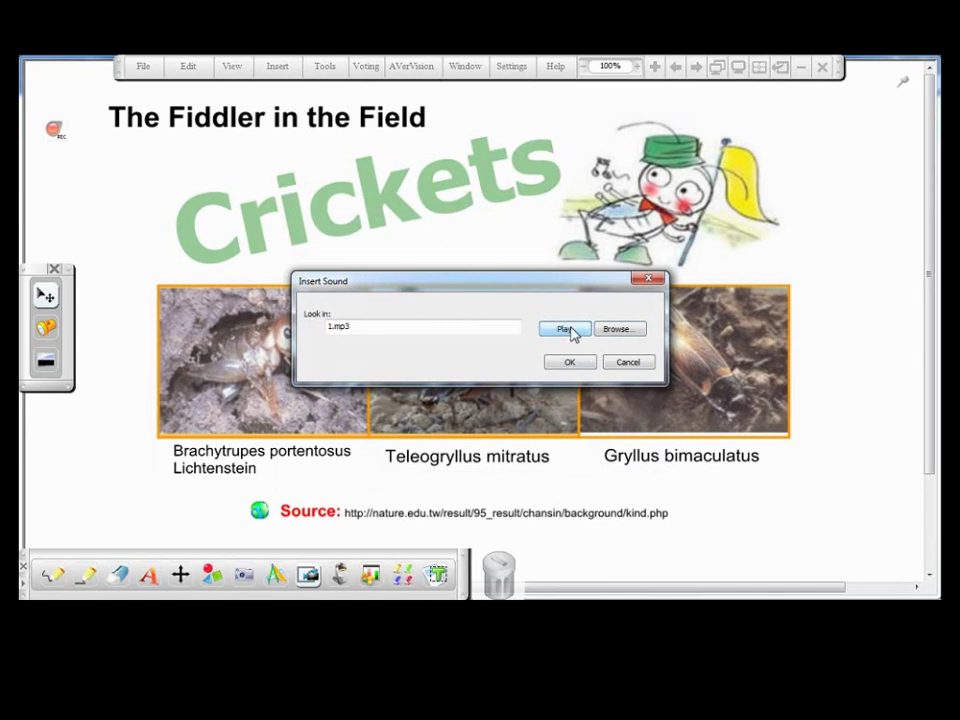
pyautogui.click(570, 362)
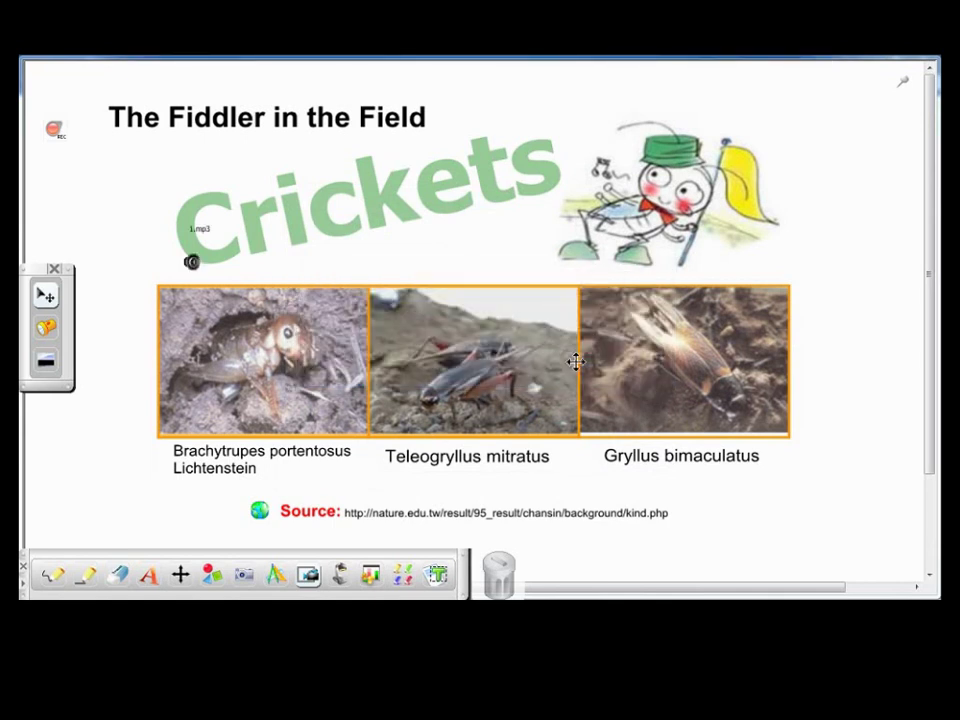
# Drag the 1.mp3 icon beside the Brachytrupes portentosus Lichtenstein caption
pyautogui.moveTo(203, 216); pyautogui.dragTo(146, 204)
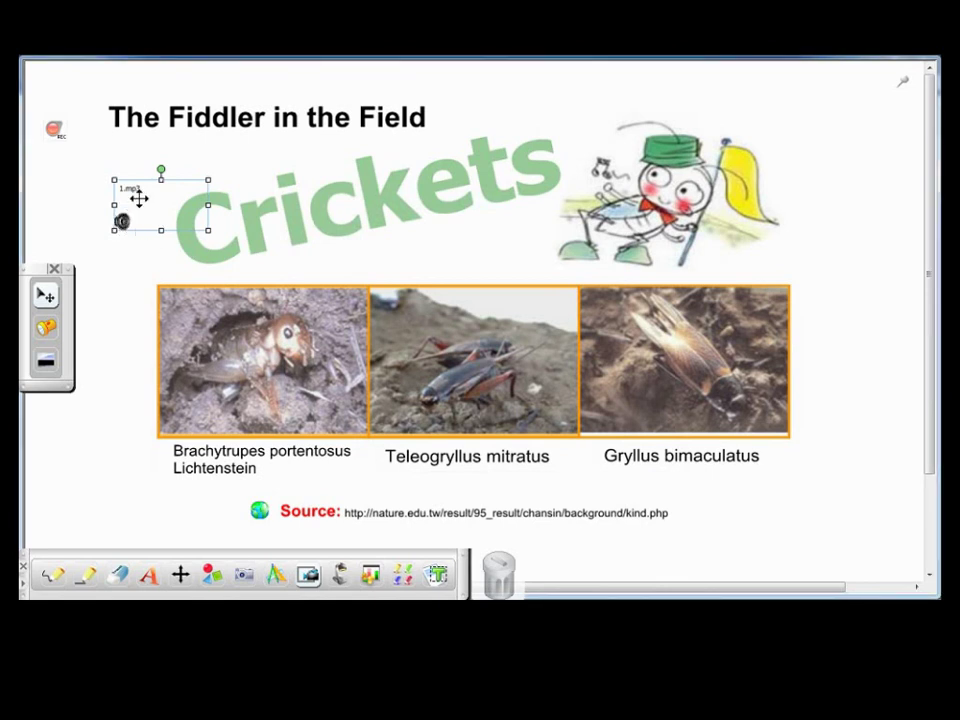
pyautogui.moveTo(145, 212); pyautogui.dragTo(180, 437)
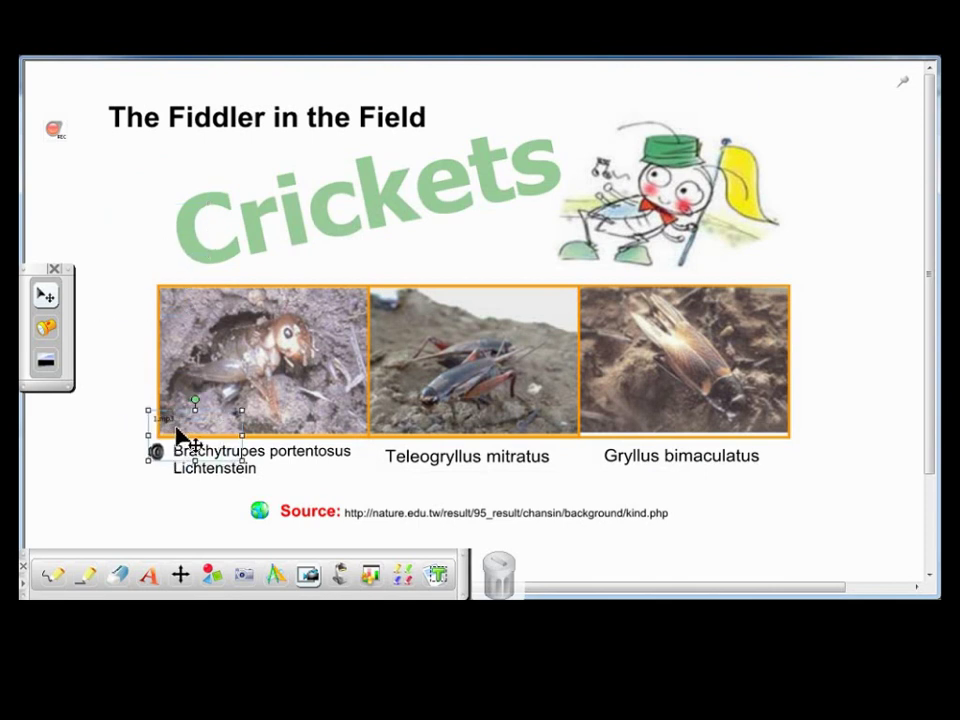
pyautogui.click(183, 508)
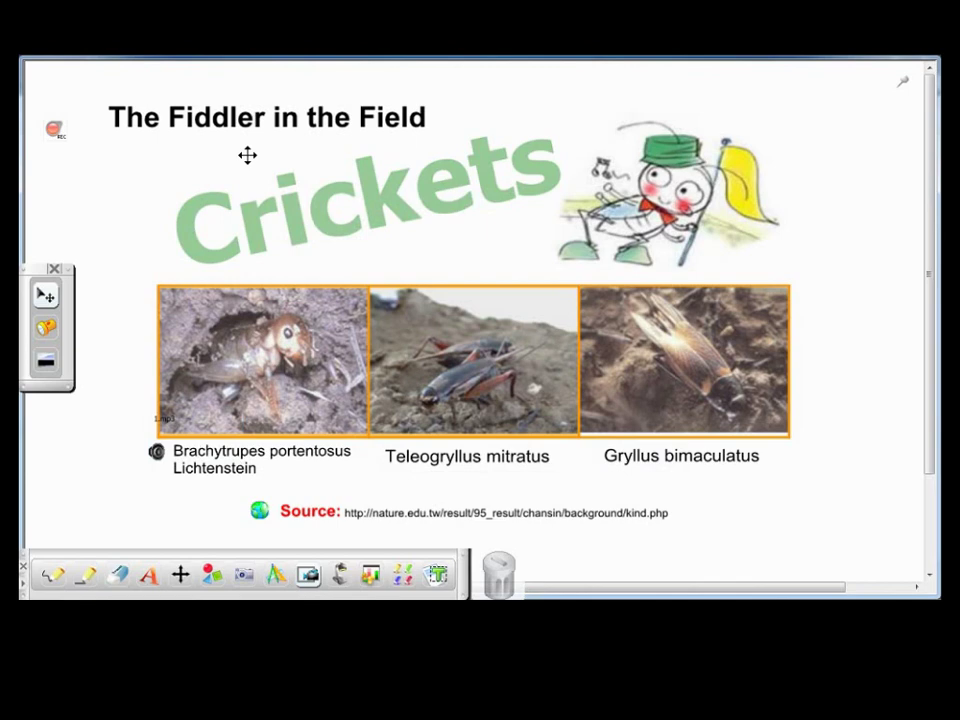
# Insert the 2.mp3 sound and place its icon beside the Teleogryllus mitratus caption
pyautogui.click(272, 68)
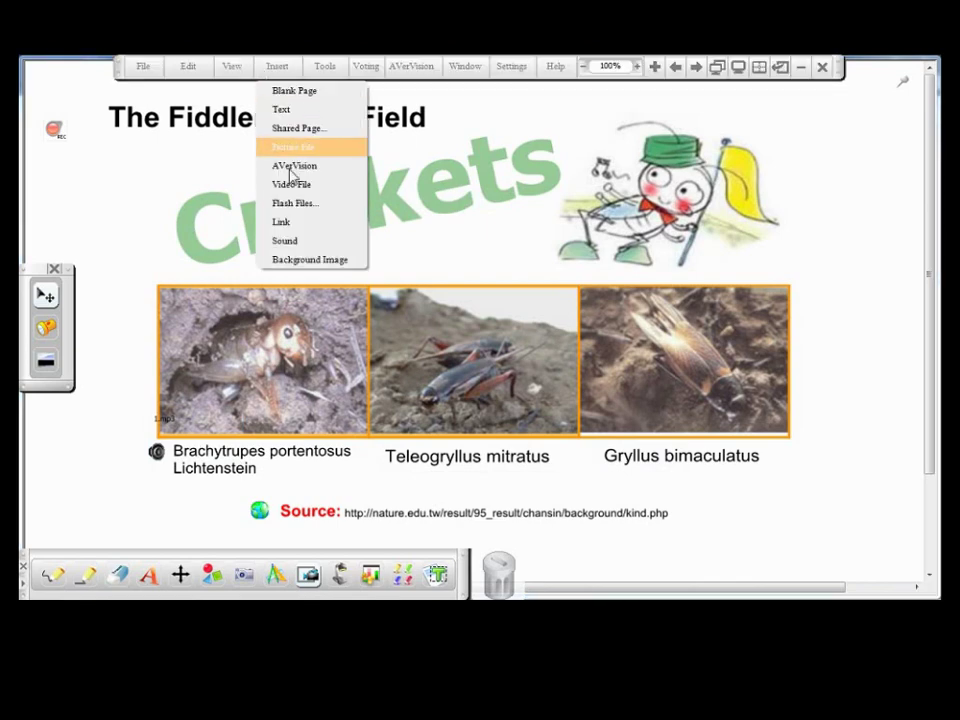
pyautogui.click(294, 241)
pyautogui.click(615, 330)
pyautogui.click(552, 442)
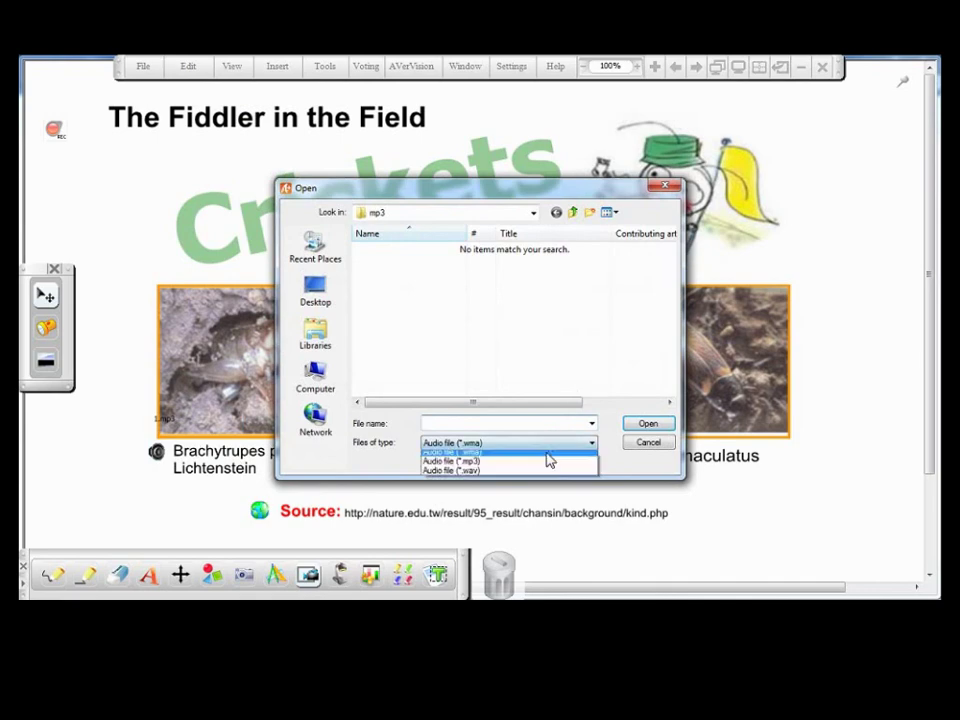
pyautogui.click(550, 461)
pyautogui.click(372, 262)
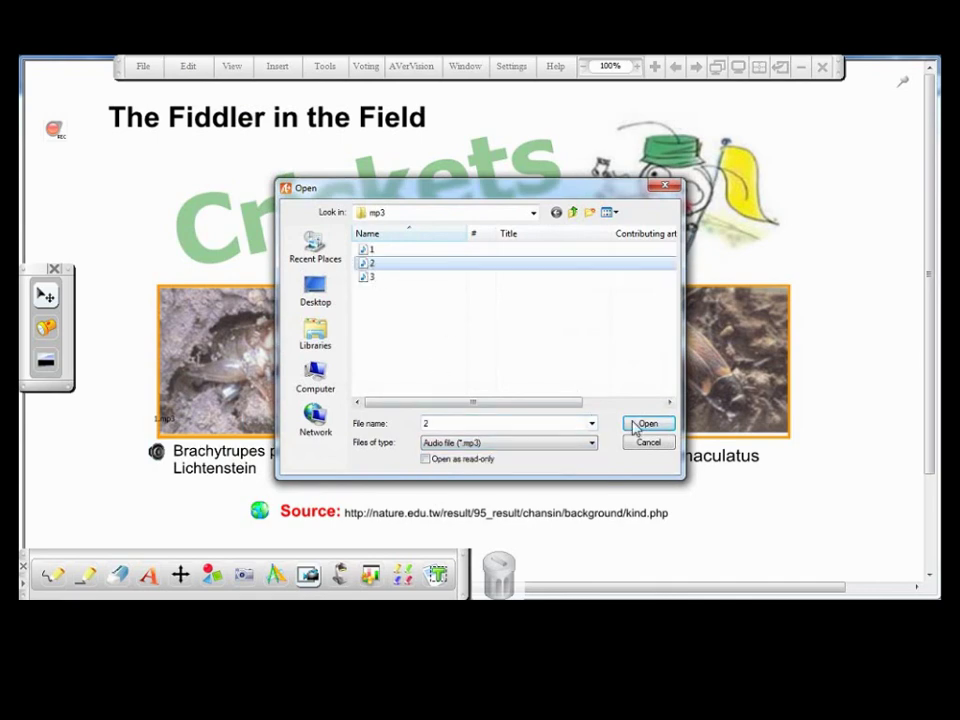
pyautogui.click(642, 425)
pyautogui.click(569, 362)
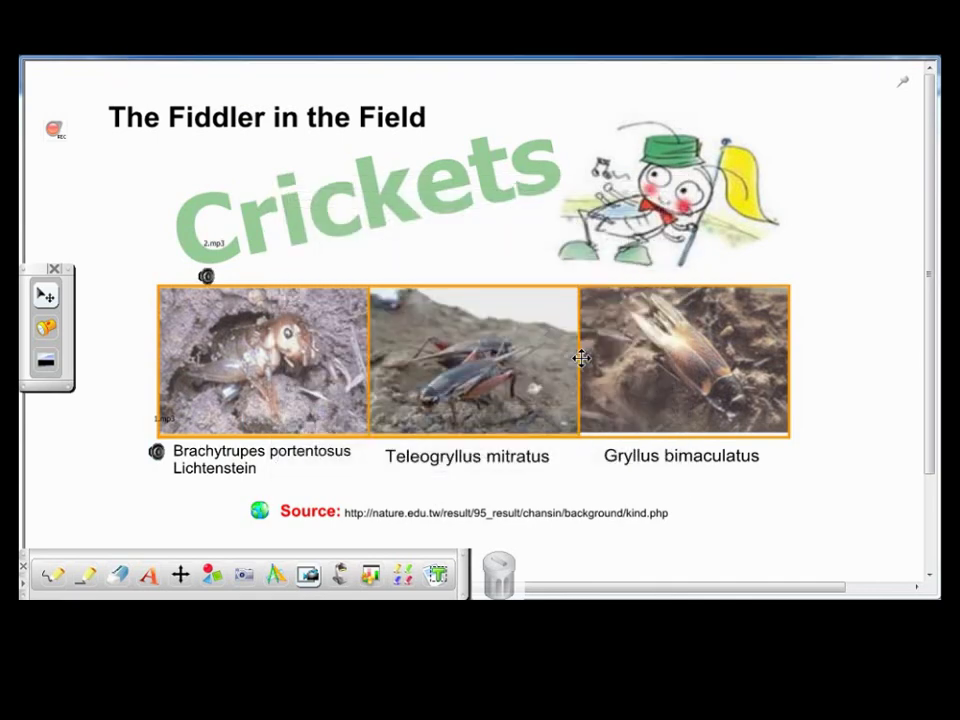
pyautogui.moveTo(223, 274); pyautogui.dragTo(390, 450)
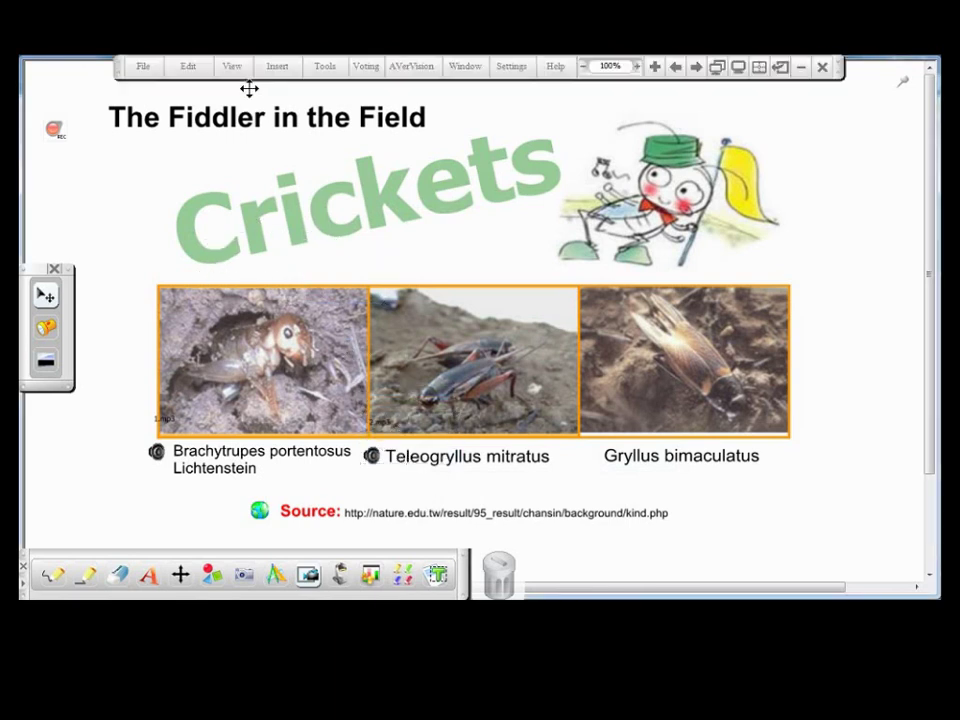
# Insert the 3.mp3 sound file onto the Crickets page
pyautogui.click(272, 70)
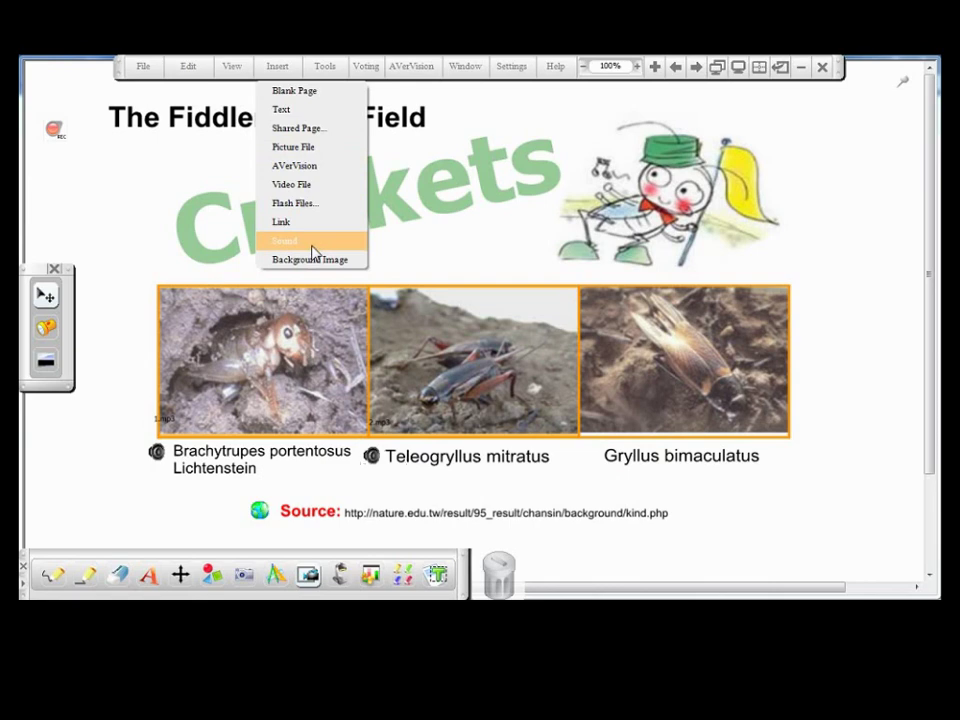
pyautogui.click(305, 241)
pyautogui.click(619, 330)
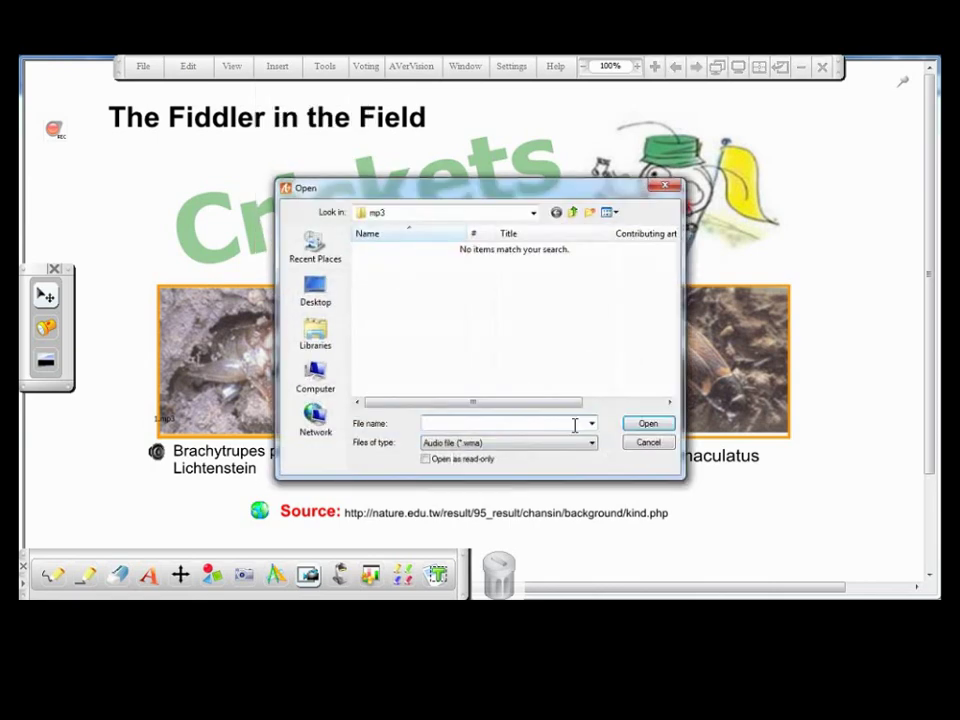
pyautogui.click(591, 449)
pyautogui.click(566, 461)
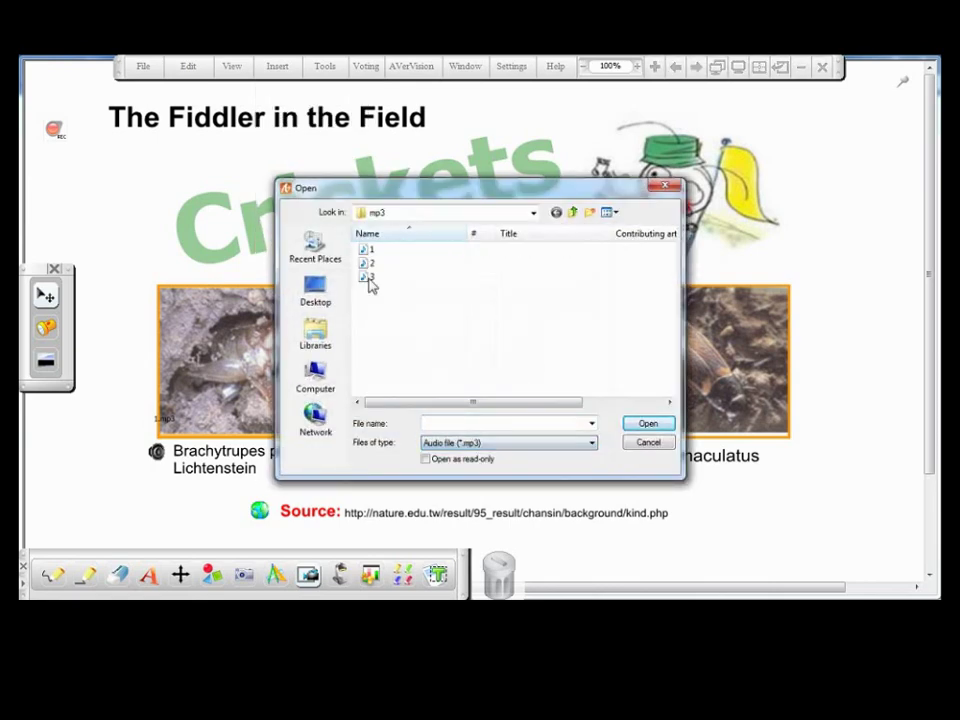
pyautogui.click(371, 278)
pyautogui.click(647, 423)
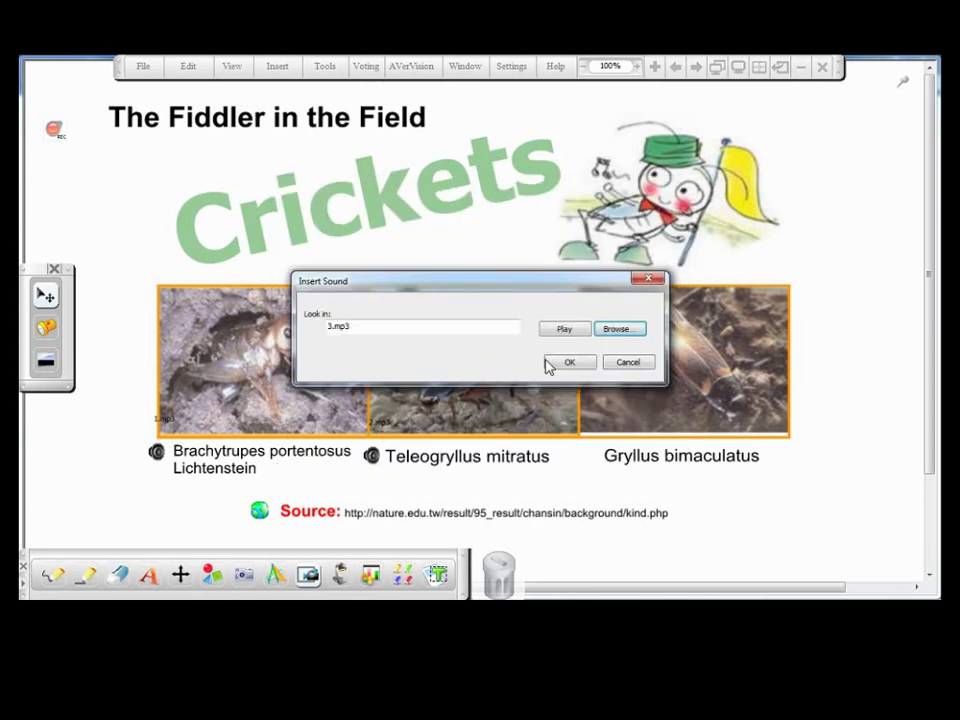
pyautogui.click(568, 363)
# Place the 3.mp3 icon beside the Gryllus bimaculatus caption and clear the selection
pyautogui.moveTo(238, 268); pyautogui.dragTo(610, 437)
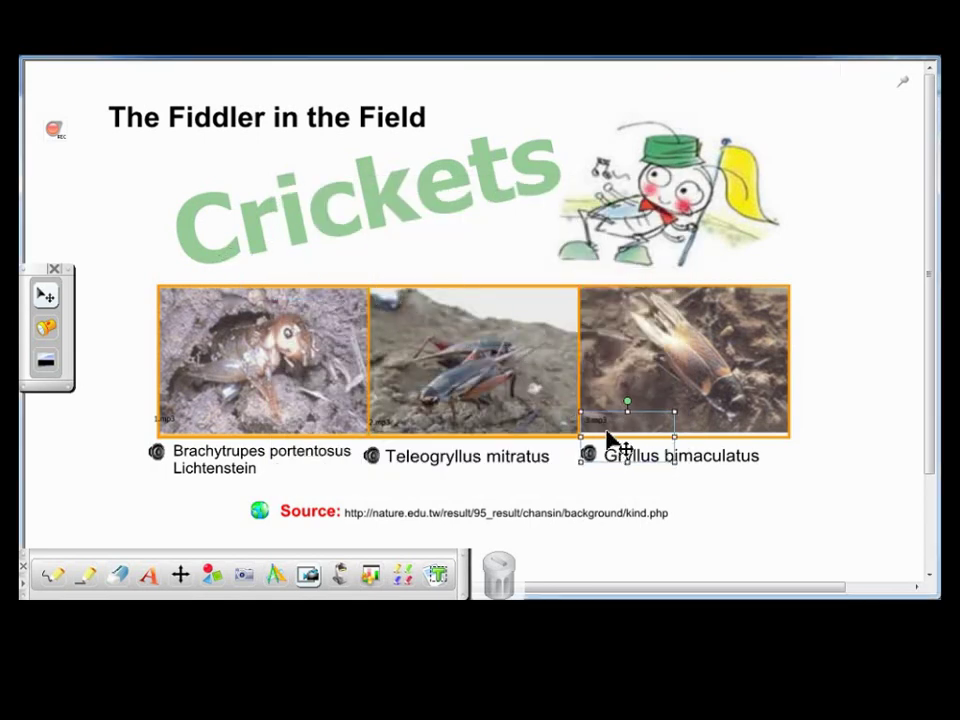
pyautogui.click(636, 500)
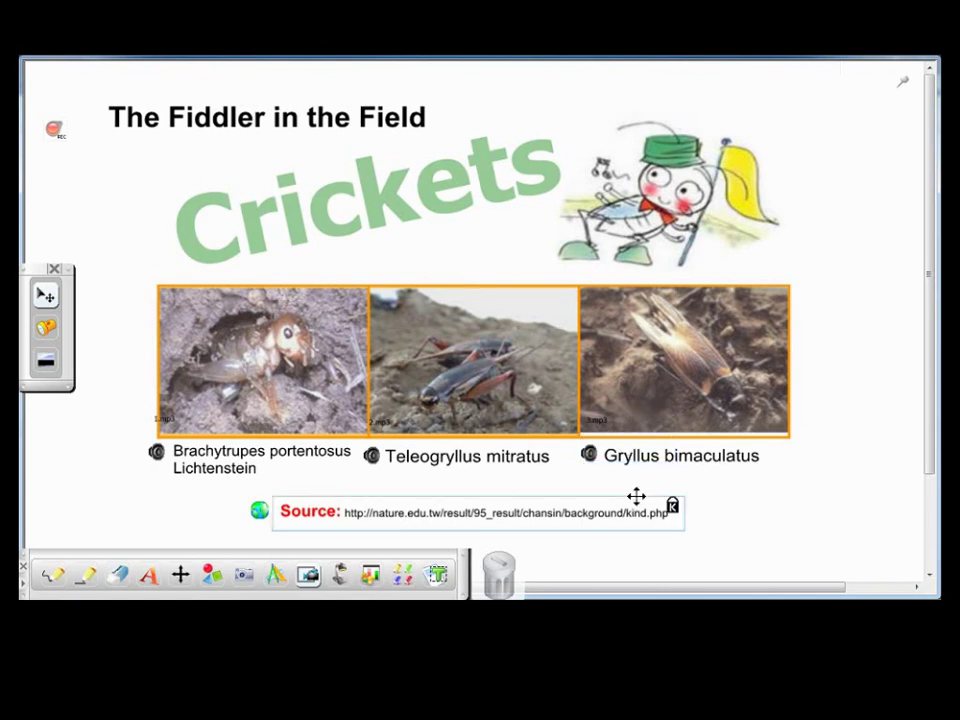
pyautogui.click(713, 508)
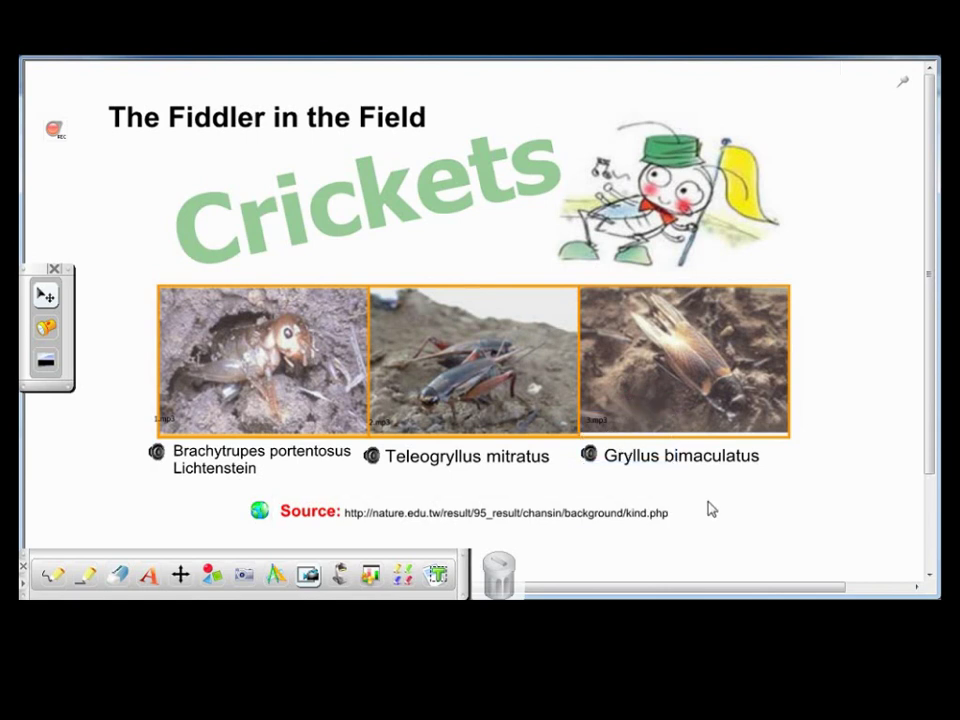